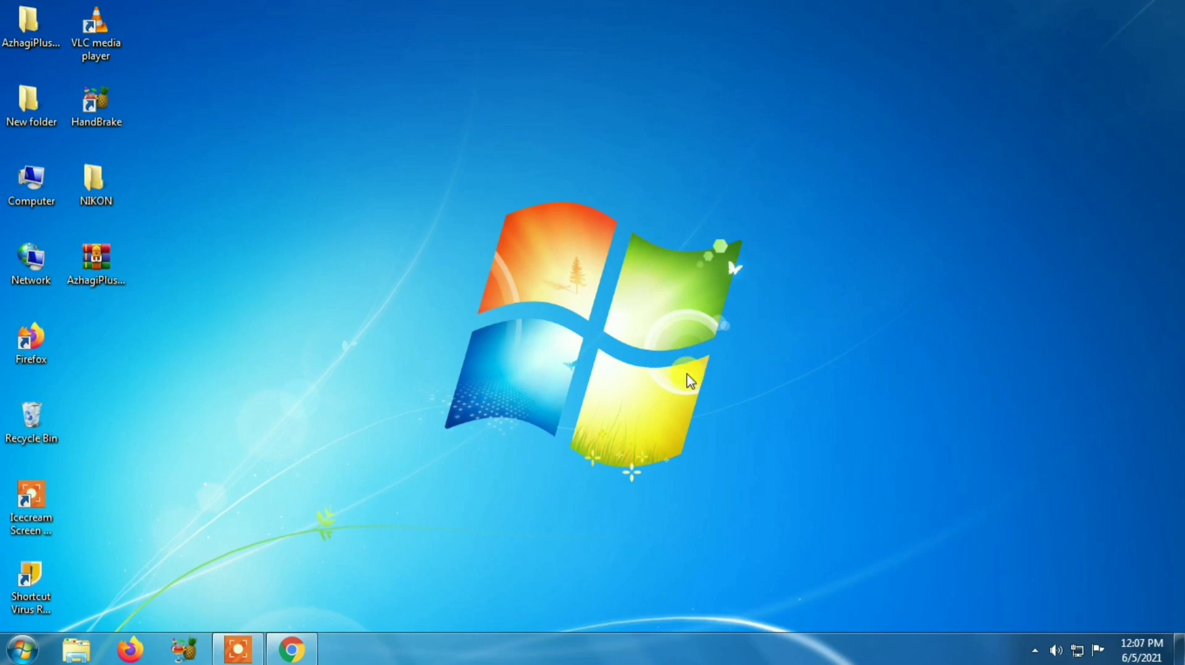
# Step: Open calendar.google.com in Chrome to reach the Google sign-in page
pyautogui.click(298, 652)
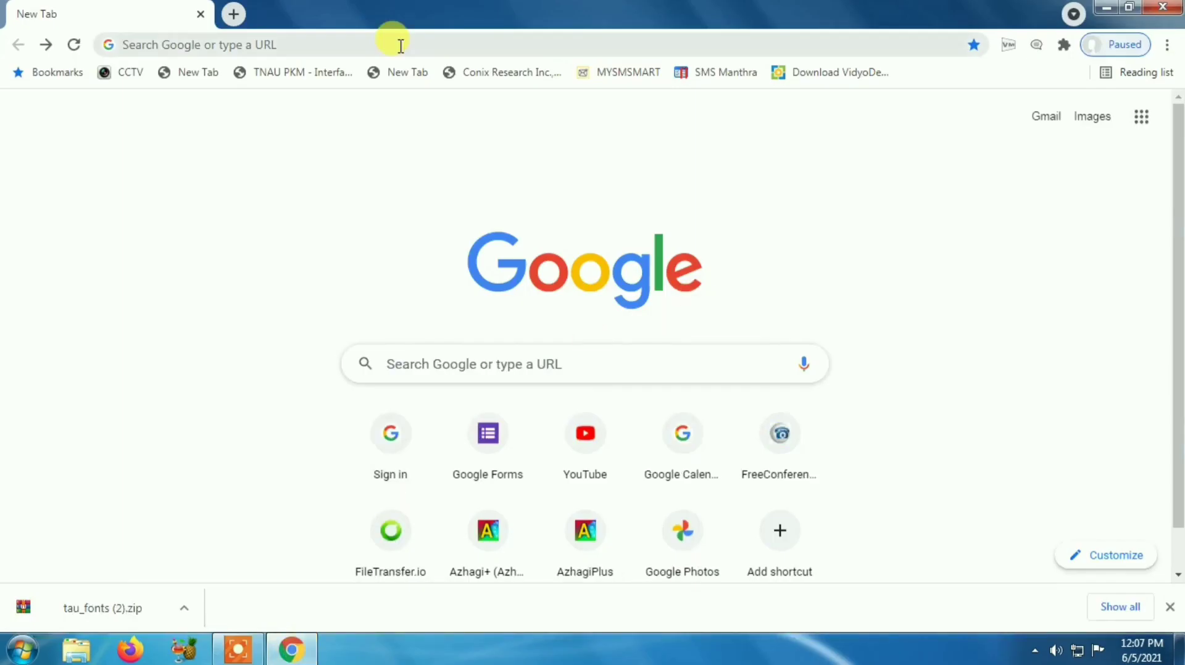
pyautogui.click(401, 47)
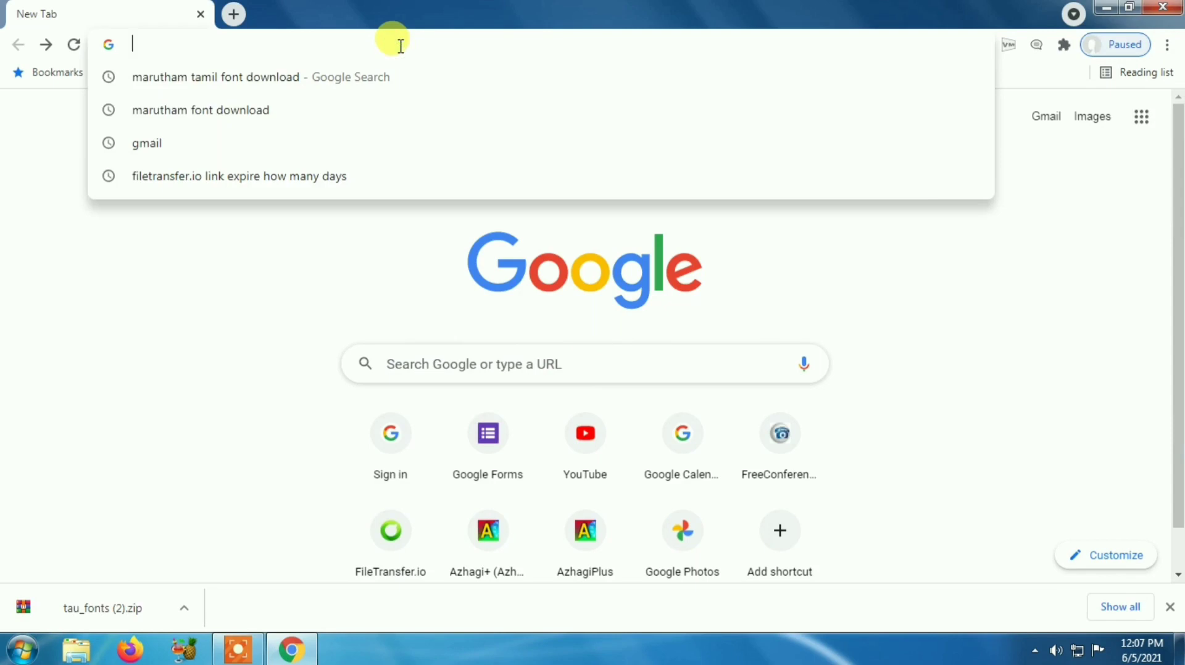
pyautogui.write('calen')
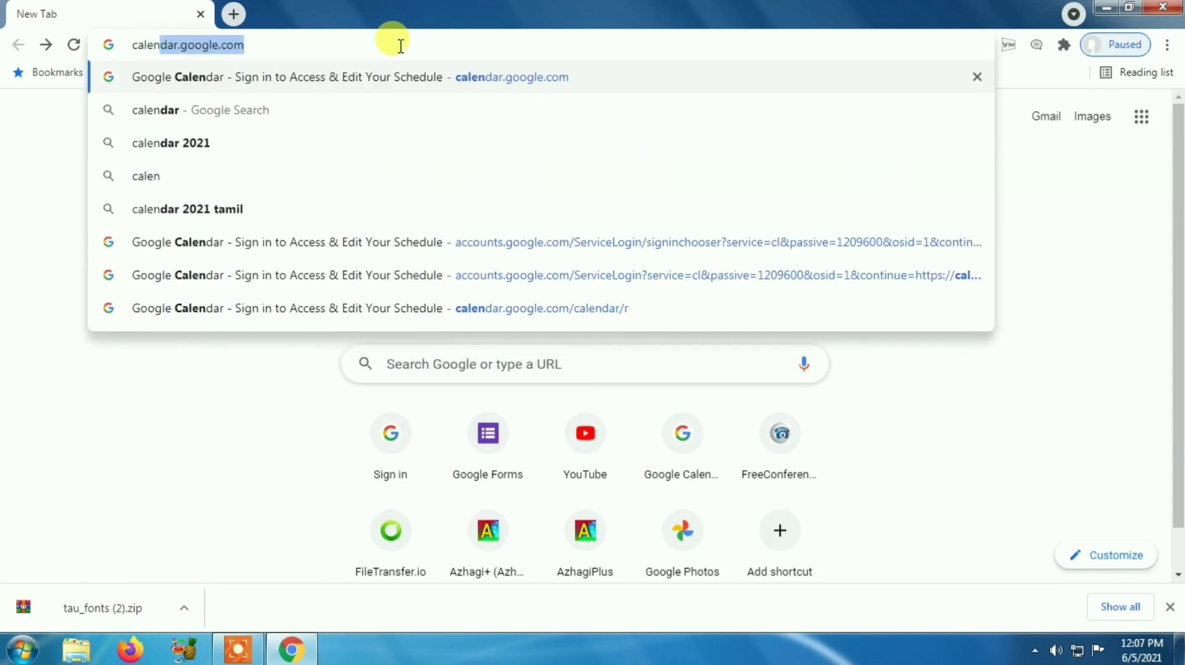
pyautogui.press('Right')
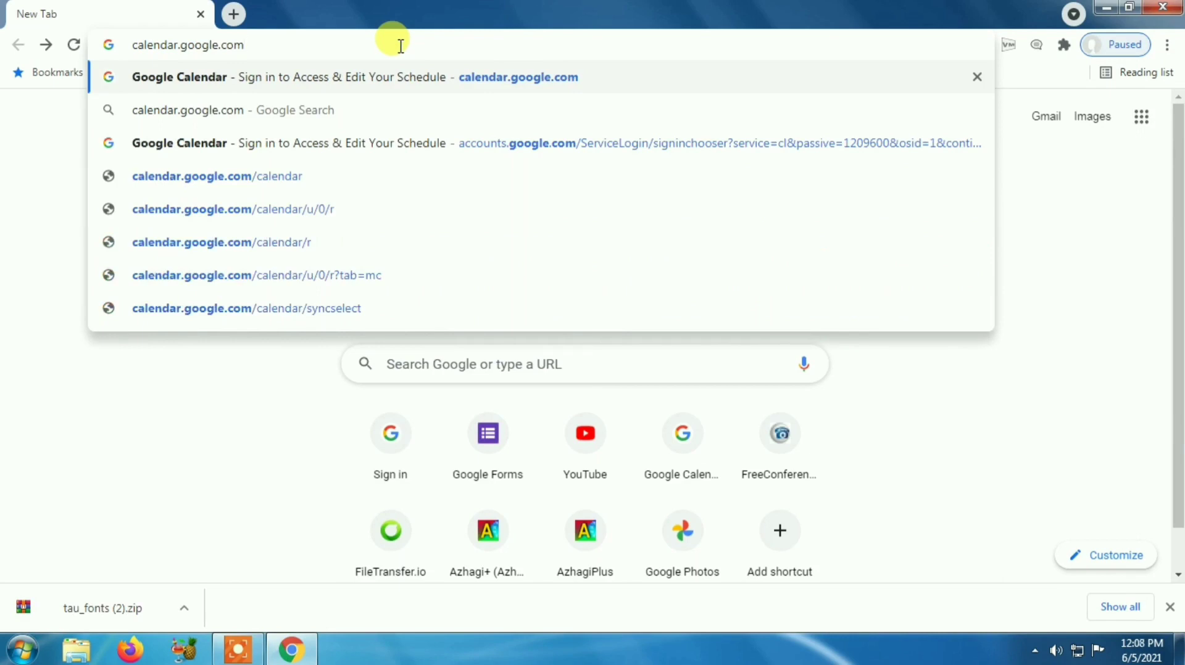
pyautogui.press('Return')
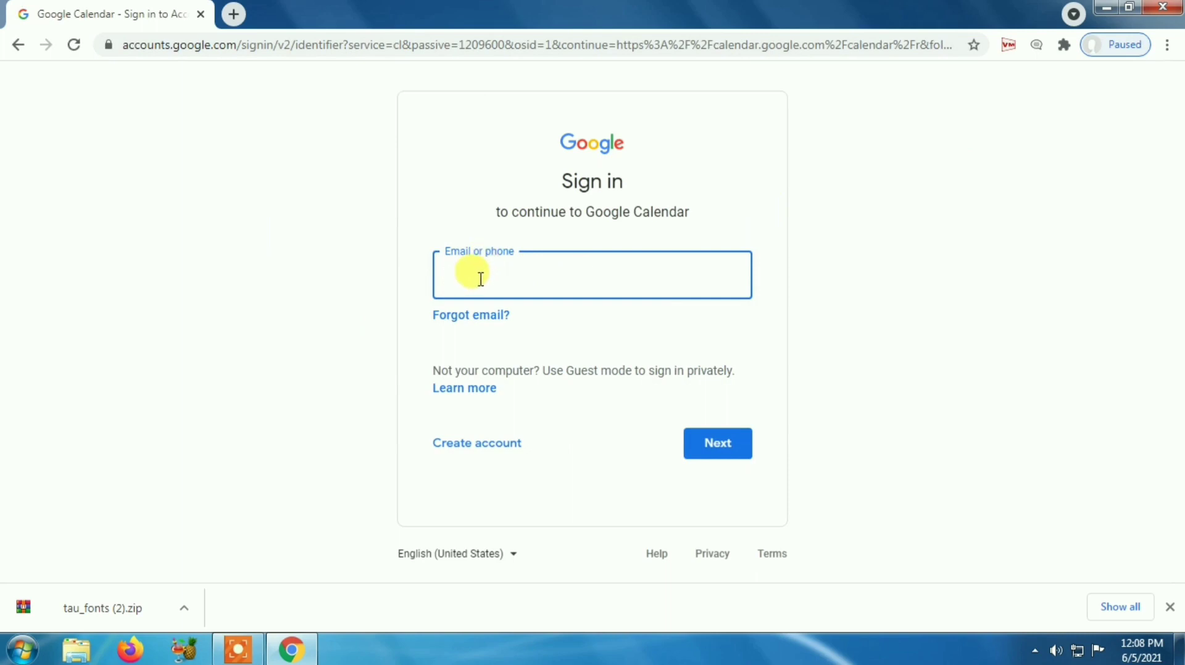
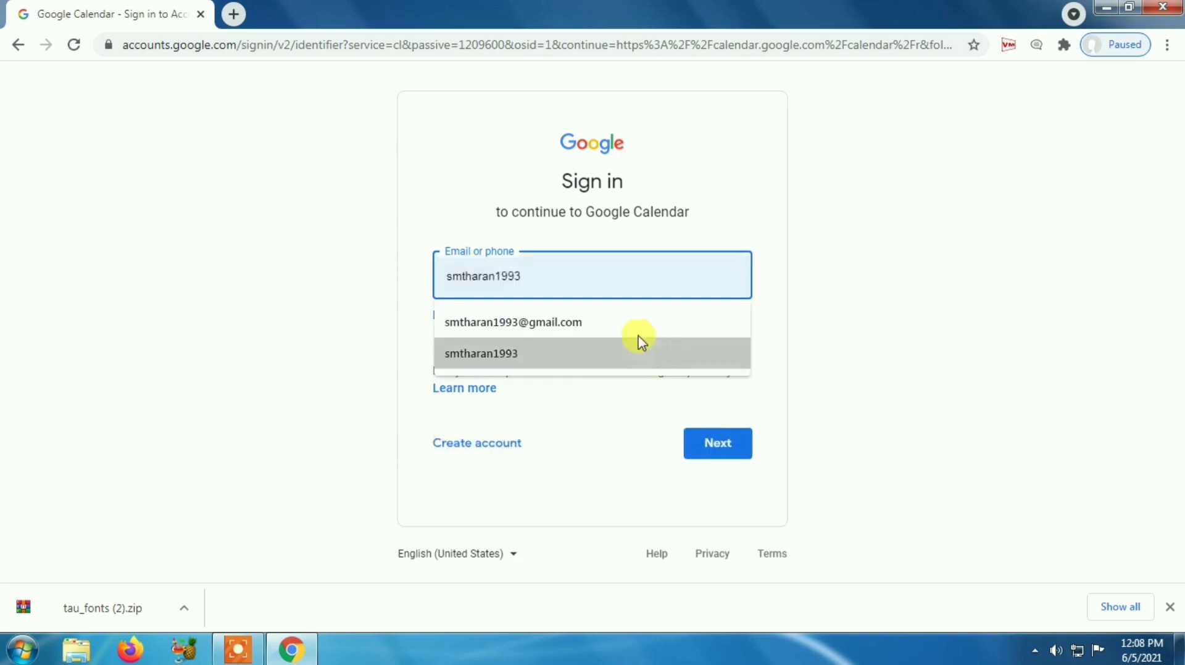
# Step: Sign in with the saved Google account's e-mail and password to open the May–Jun 2021 week
pyautogui.click(623, 323)
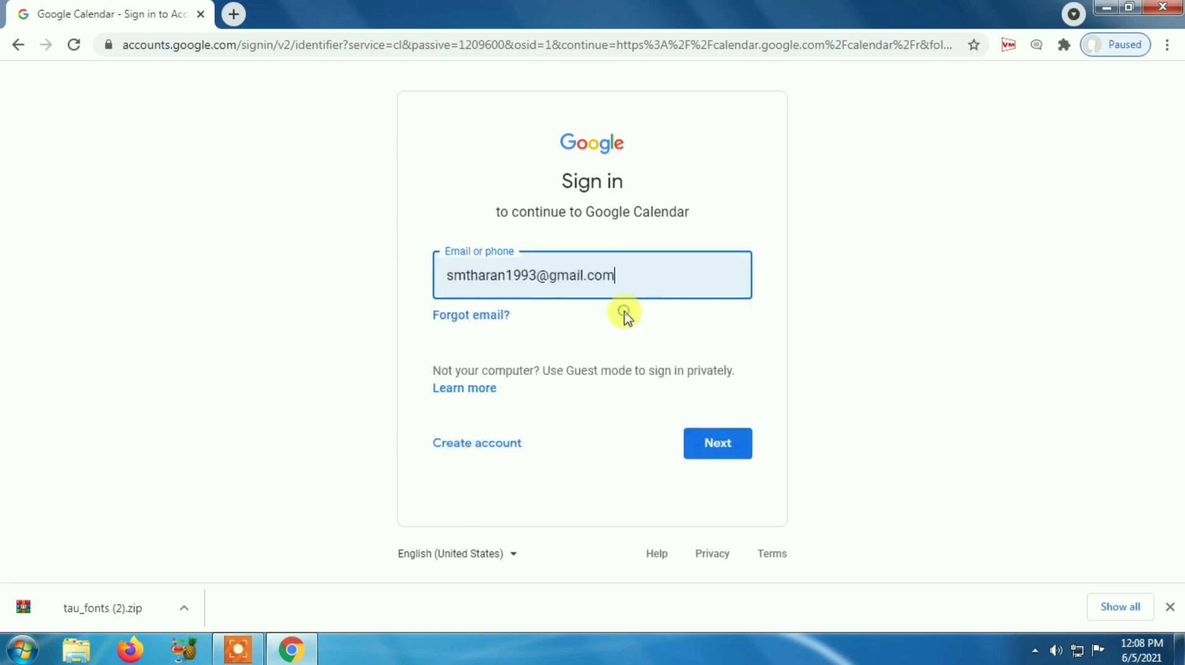
pyautogui.click(734, 453)
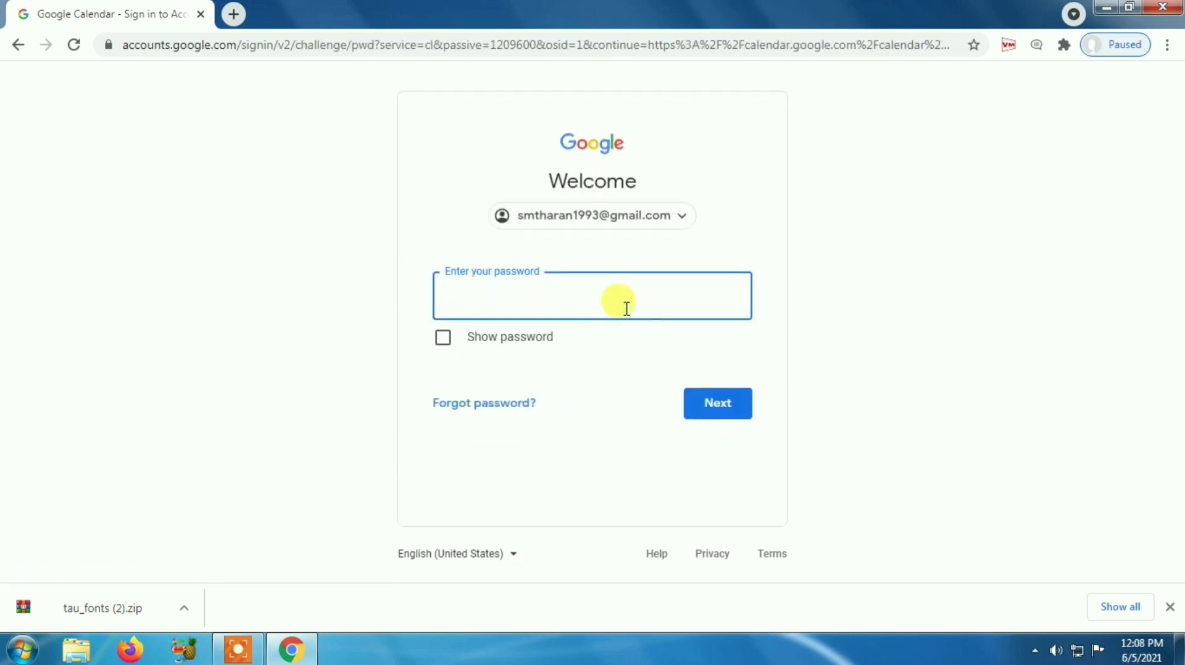
pyautogui.write('********')
pyautogui.press('Return')
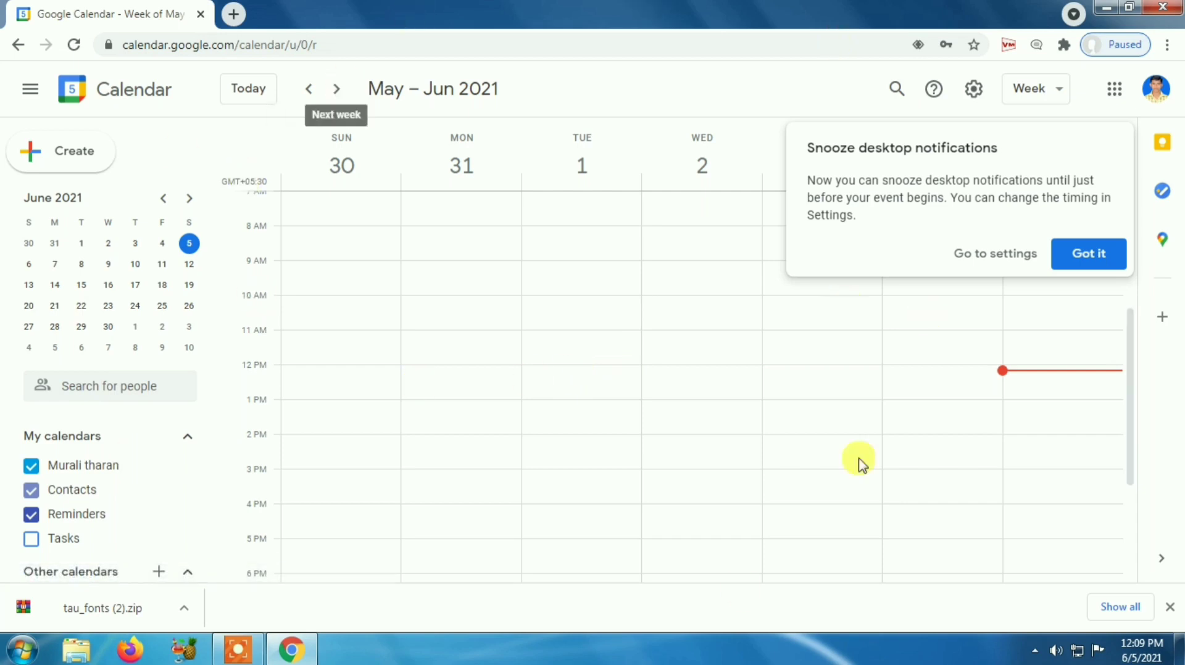
# Step: Dismiss the snooze tip and open the full details page for a new Jun 5 event
pyautogui.click(1098, 271)
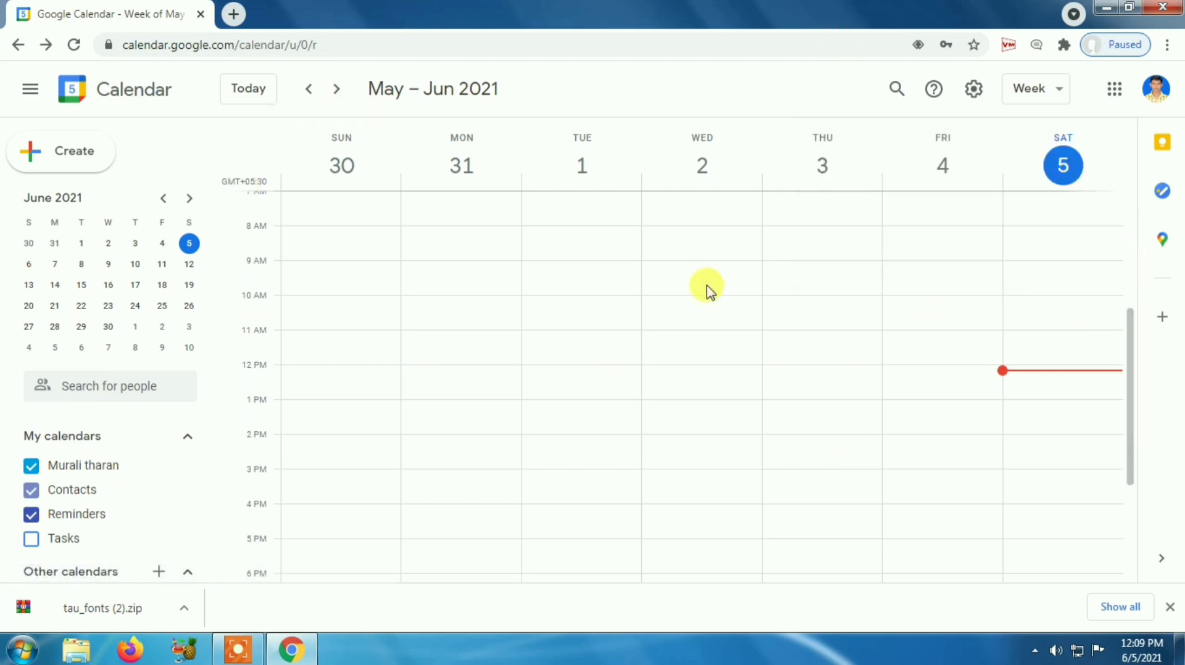
pyautogui.click(64, 160)
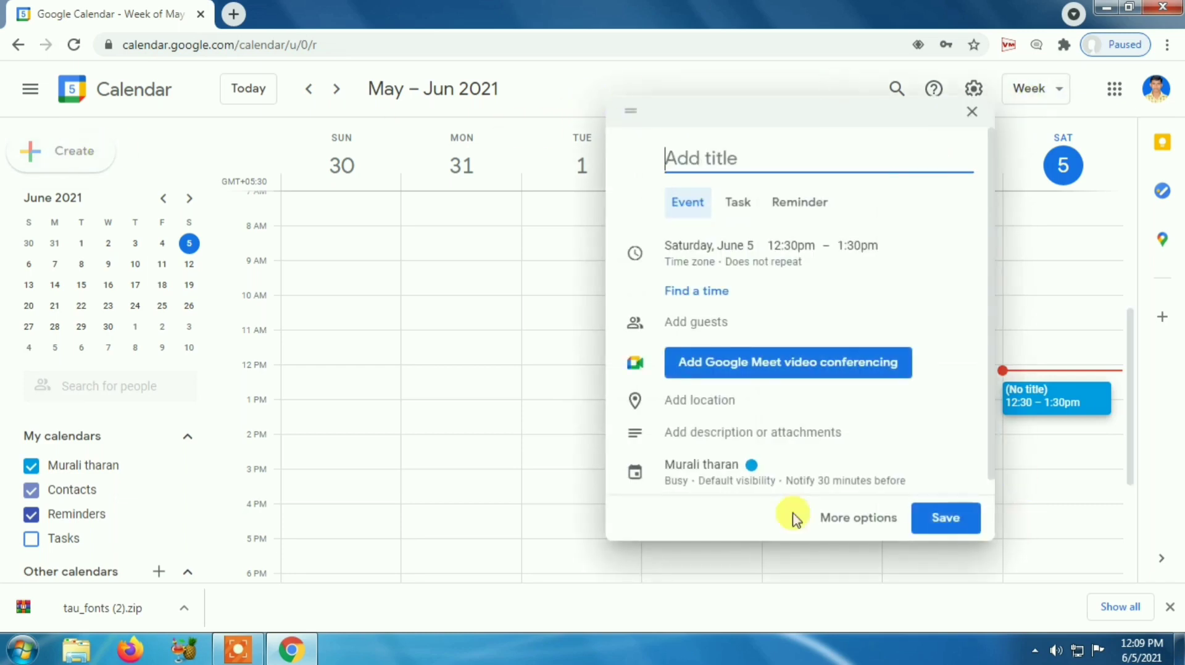
pyautogui.click(834, 521)
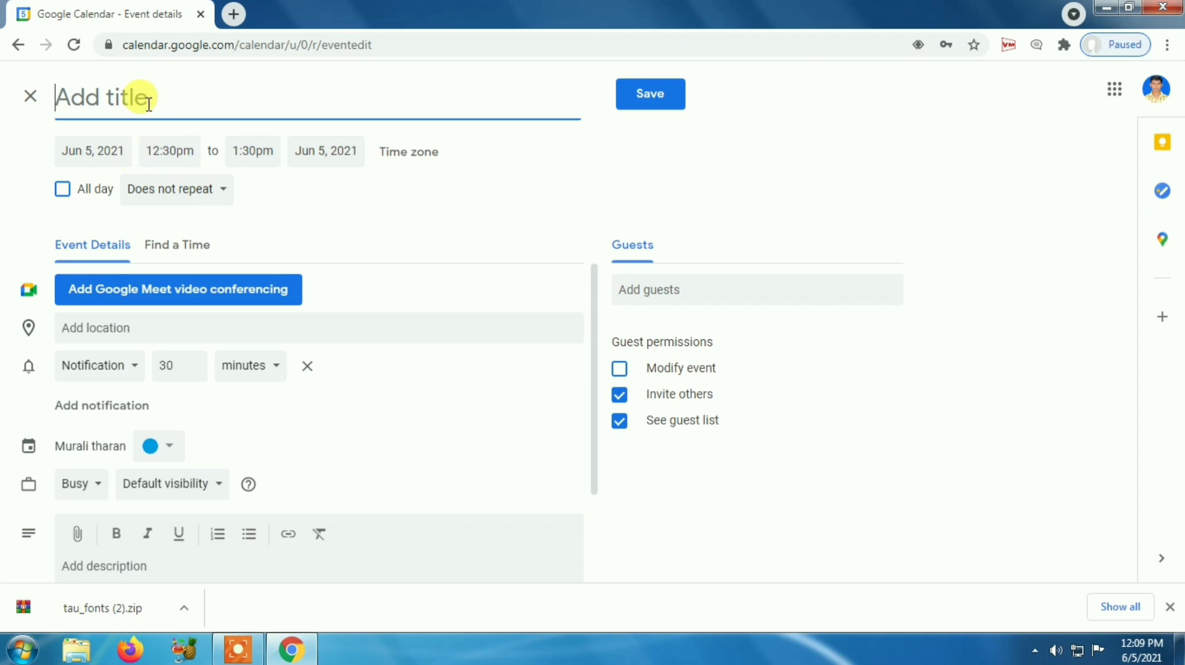
# Step: Title the new event 'Science class'
pyautogui.write('Si')
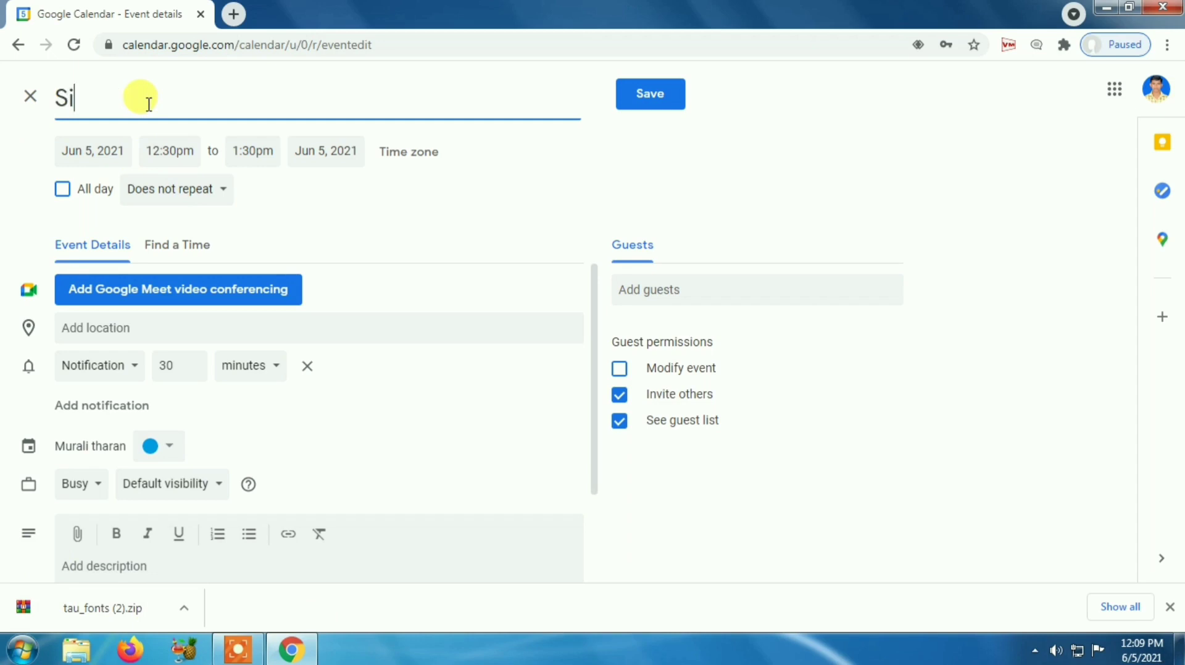
pyautogui.press('BackSpace')
pyautogui.write('cience class')
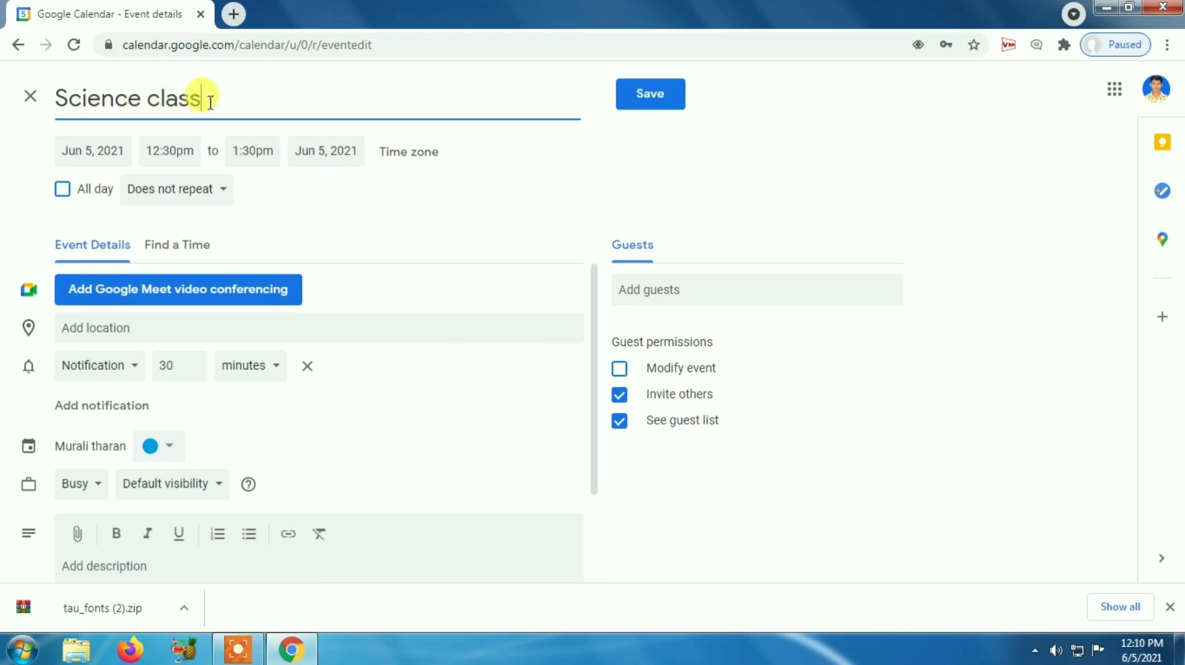
# Step: Set the end date to June 30, 2021 and make the event all day
pyautogui.click(95, 155)
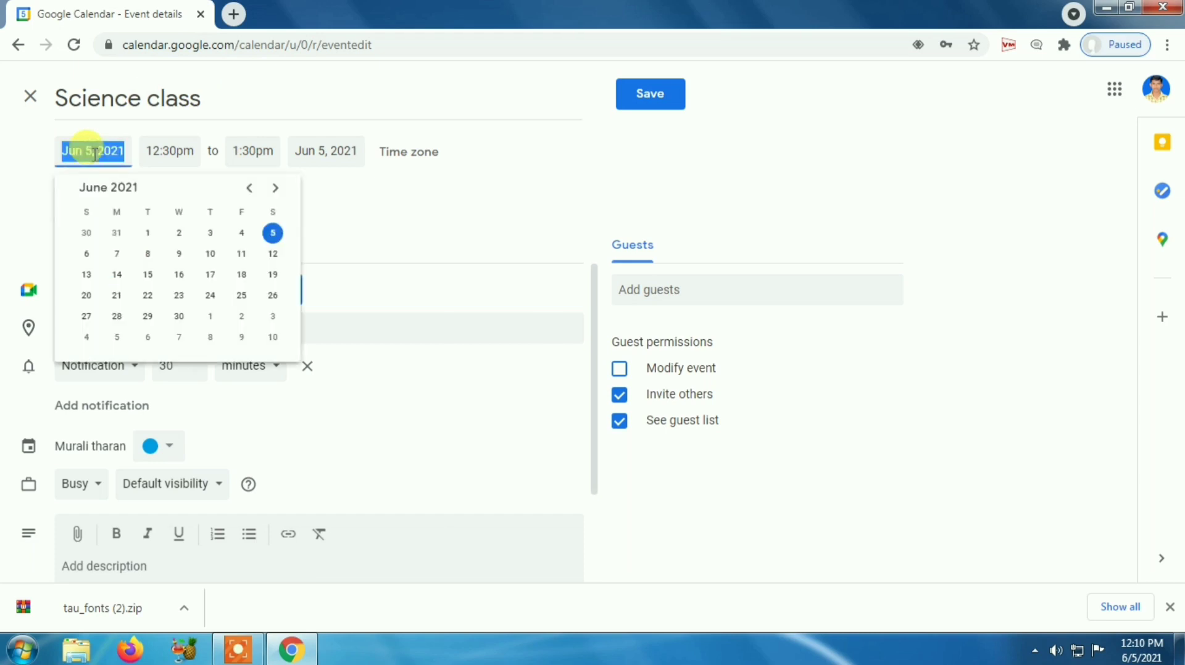
pyautogui.click(325, 153)
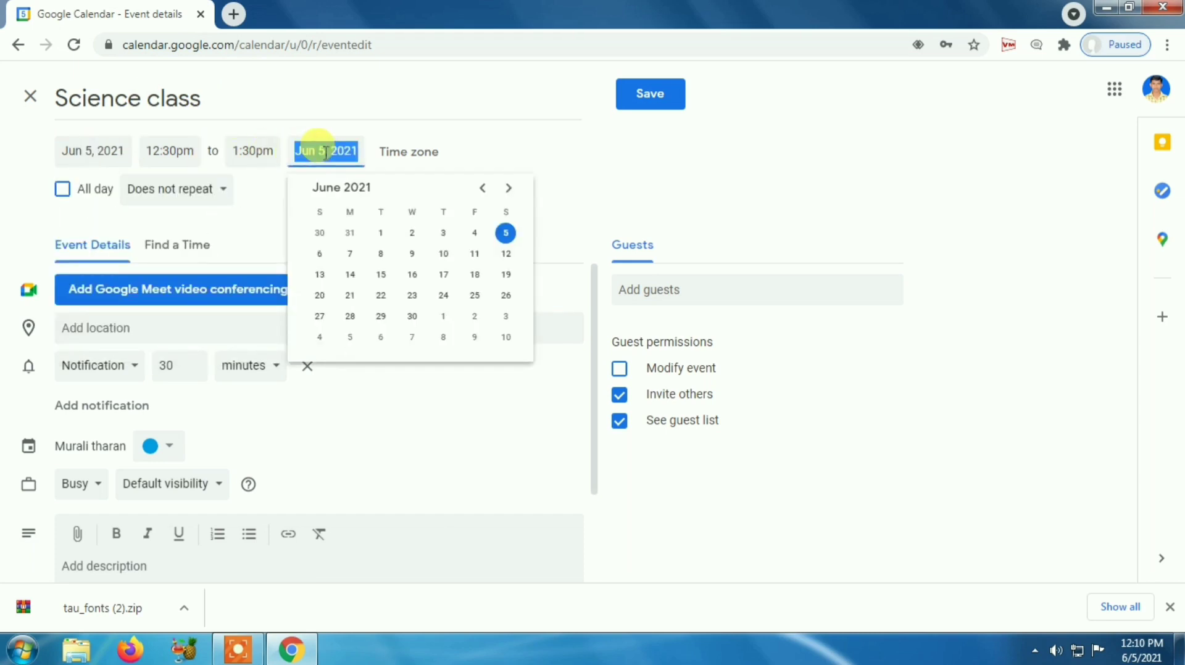
pyautogui.click(94, 153)
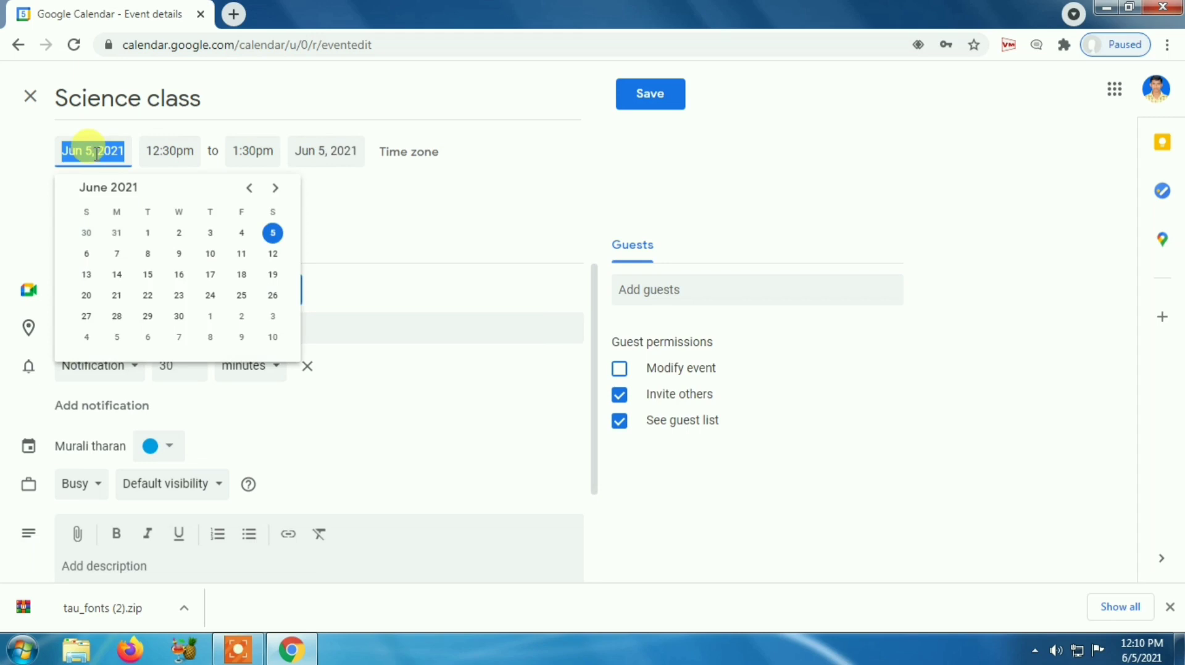
pyautogui.click(314, 151)
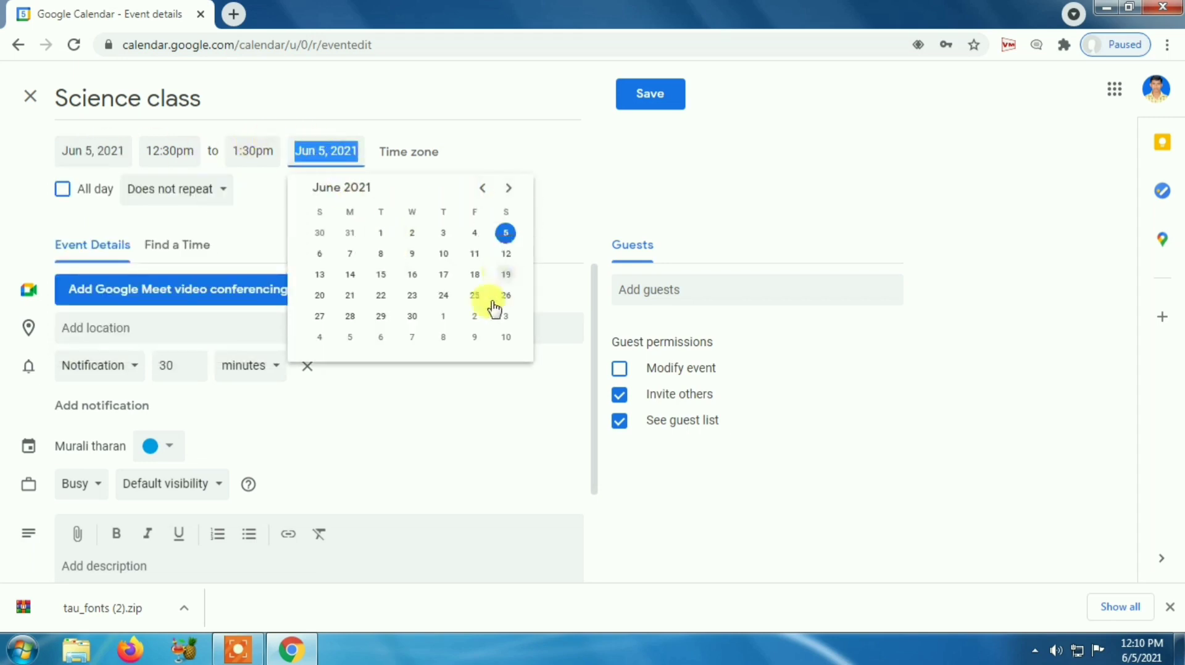
pyautogui.click(412, 317)
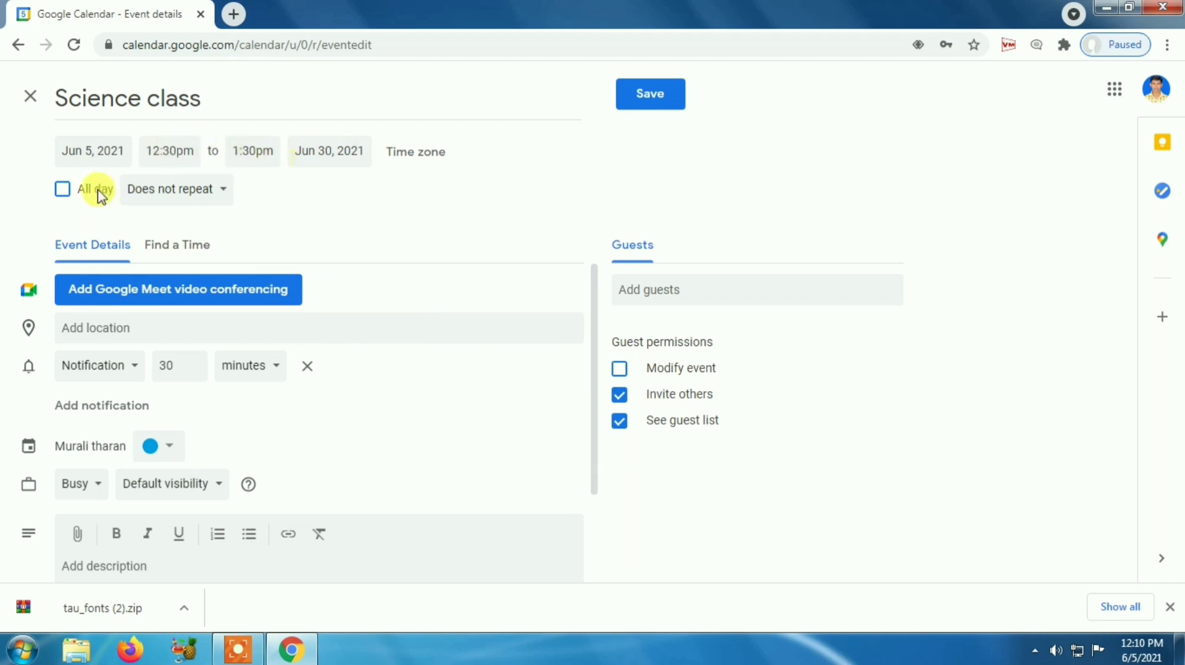
pyautogui.click(63, 189)
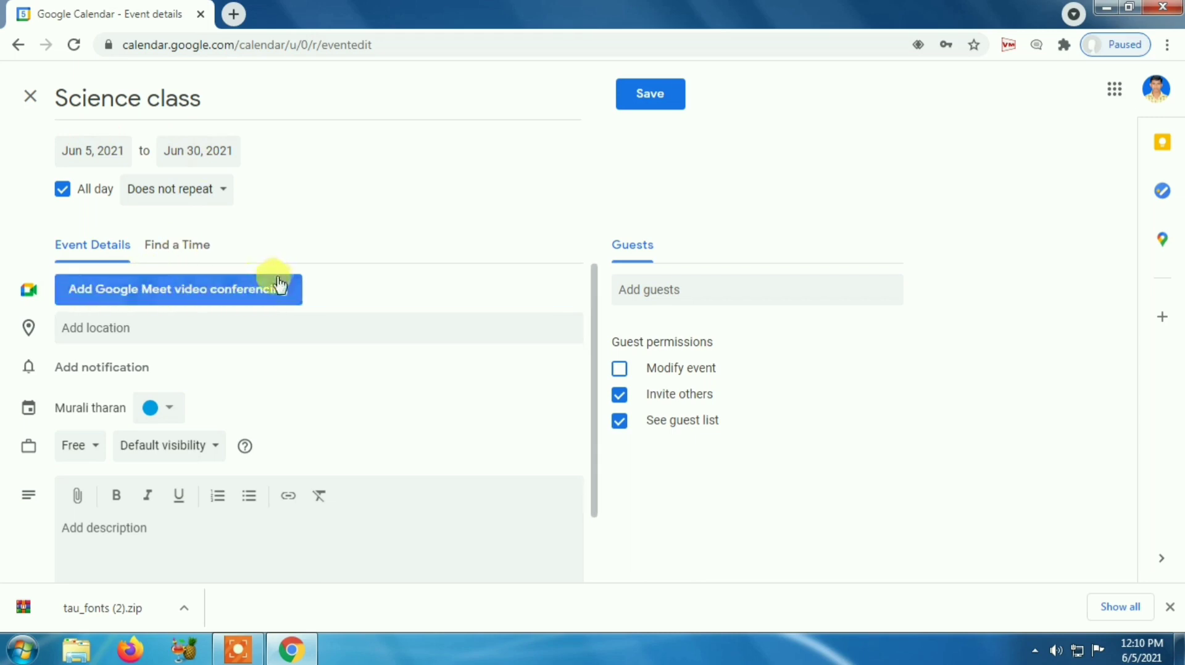
# Step: Add a Google Meet video link to Science class and save the event
pyautogui.click(240, 295)
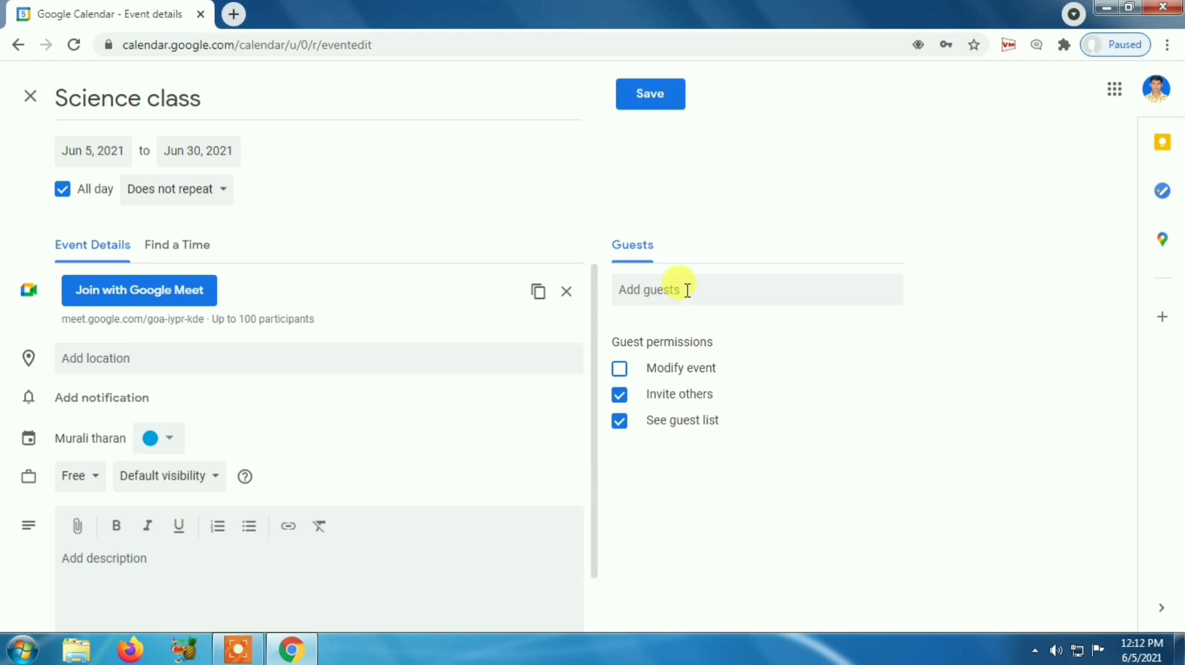
pyautogui.click(646, 104)
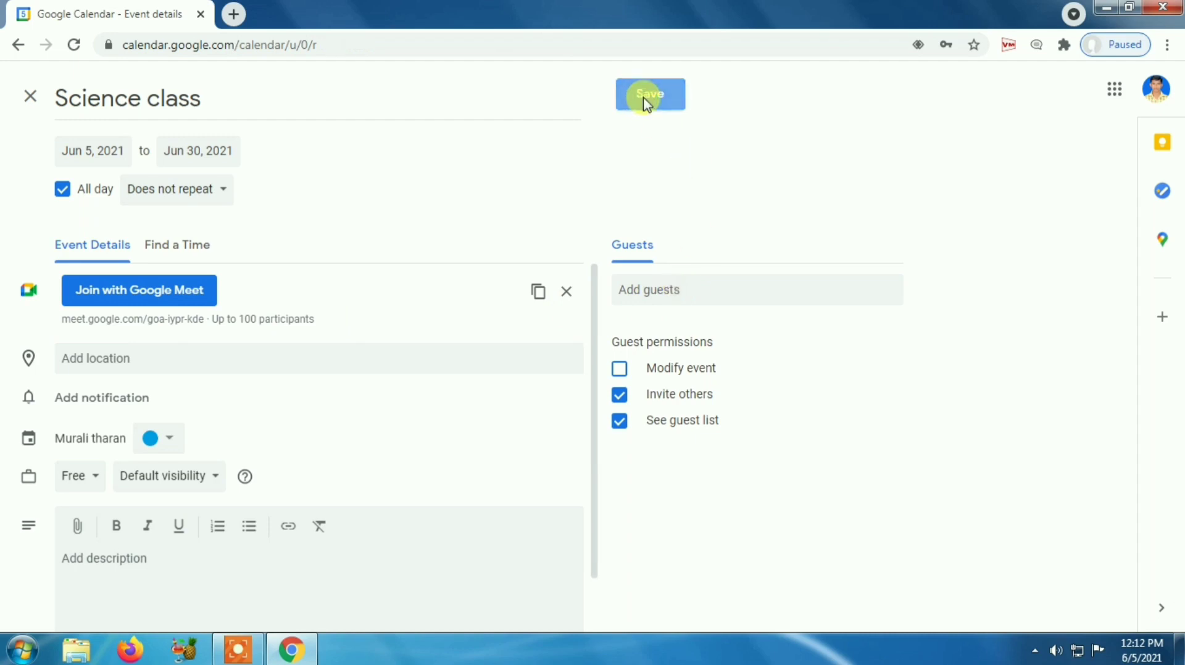
# Step: Check the saved Science class event's Meet link in its popup, then hide the side panel
pyautogui.scroll(4, 823, 365)
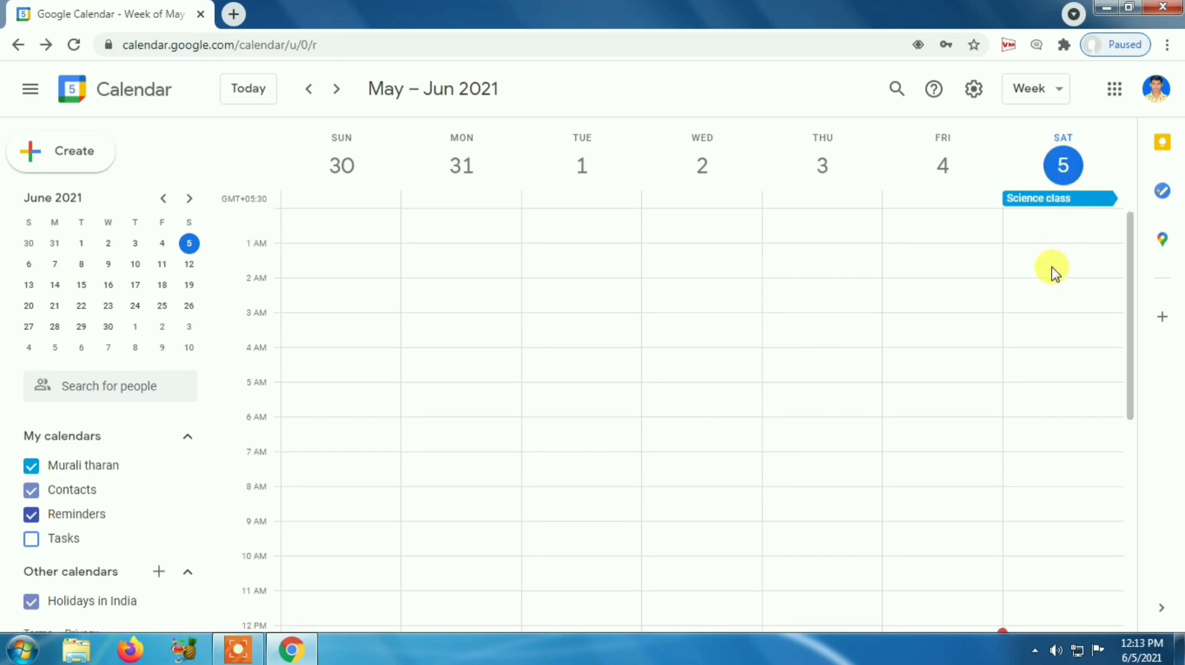
pyautogui.click(1068, 202)
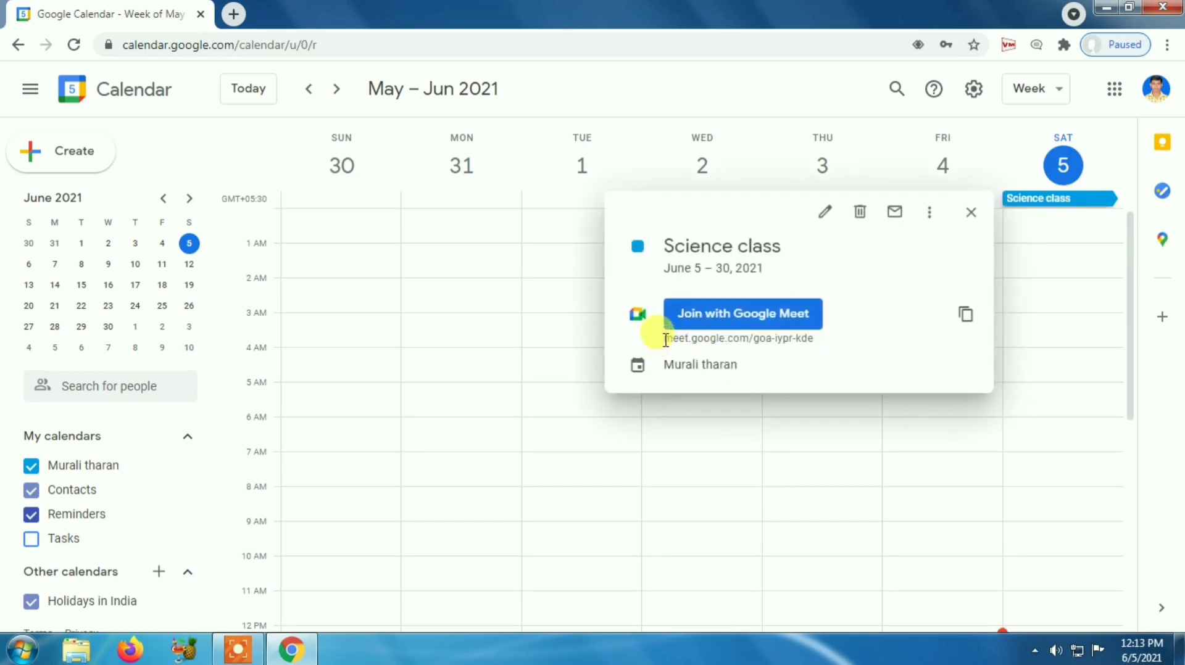
pyautogui.moveTo(662, 337); pyautogui.dragTo(822, 340)
pyautogui.click(666, 337)
pyautogui.moveTo(665, 337); pyautogui.dragTo(816, 344)
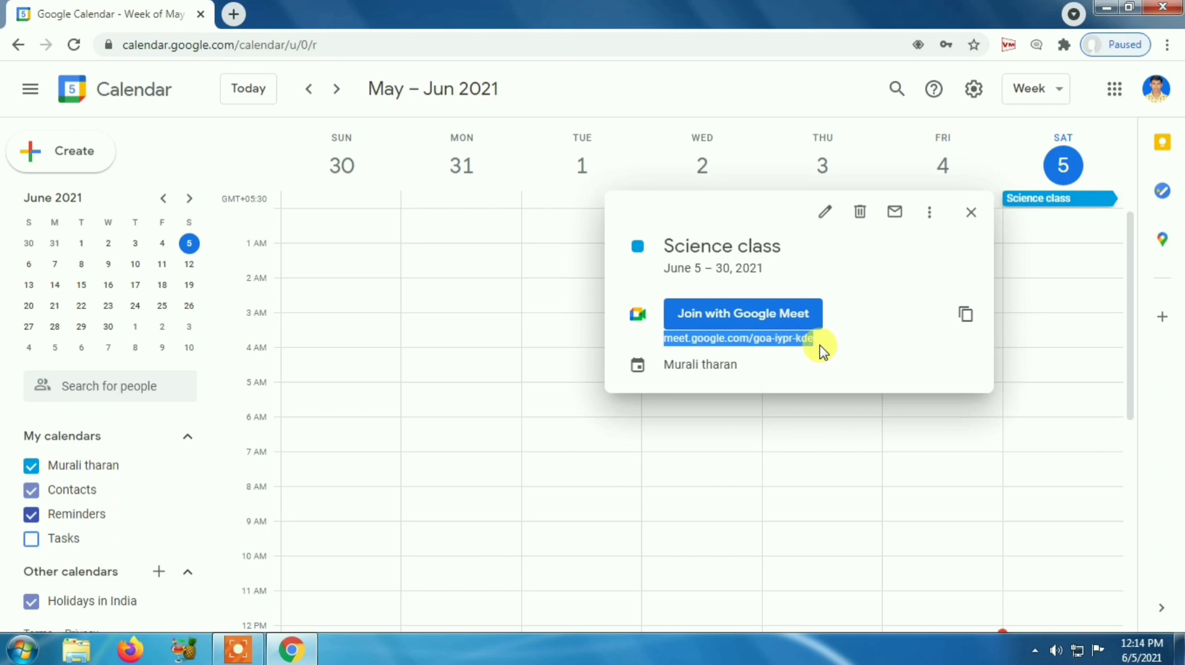
pyautogui.click(819, 345)
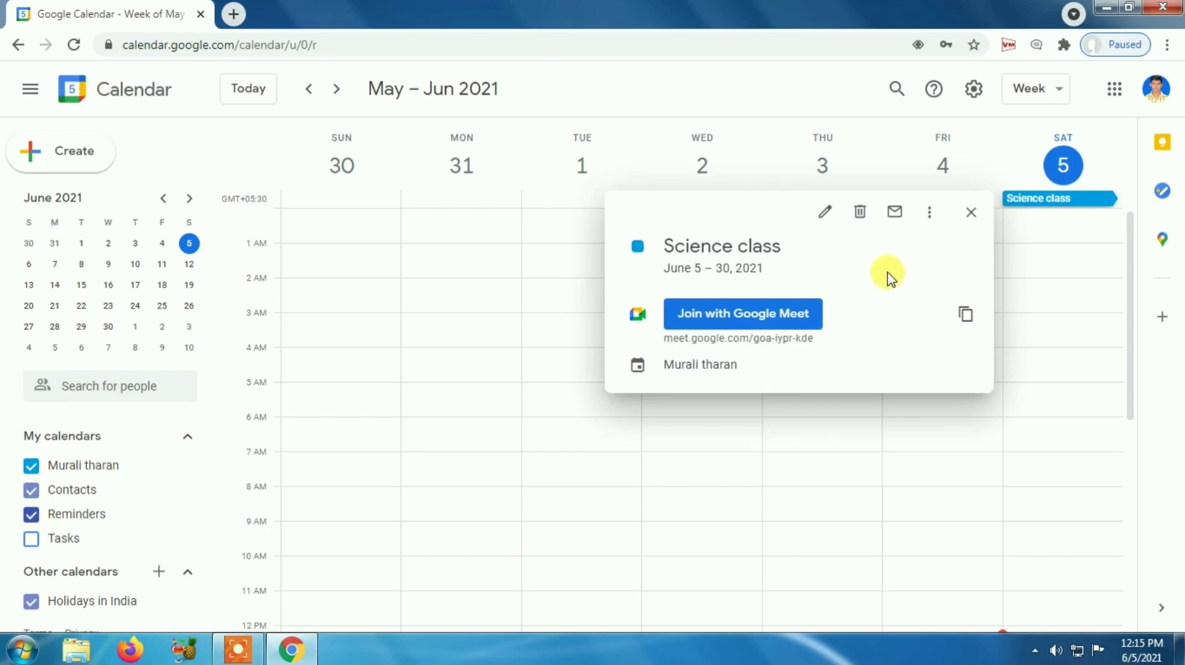
pyautogui.click(974, 216)
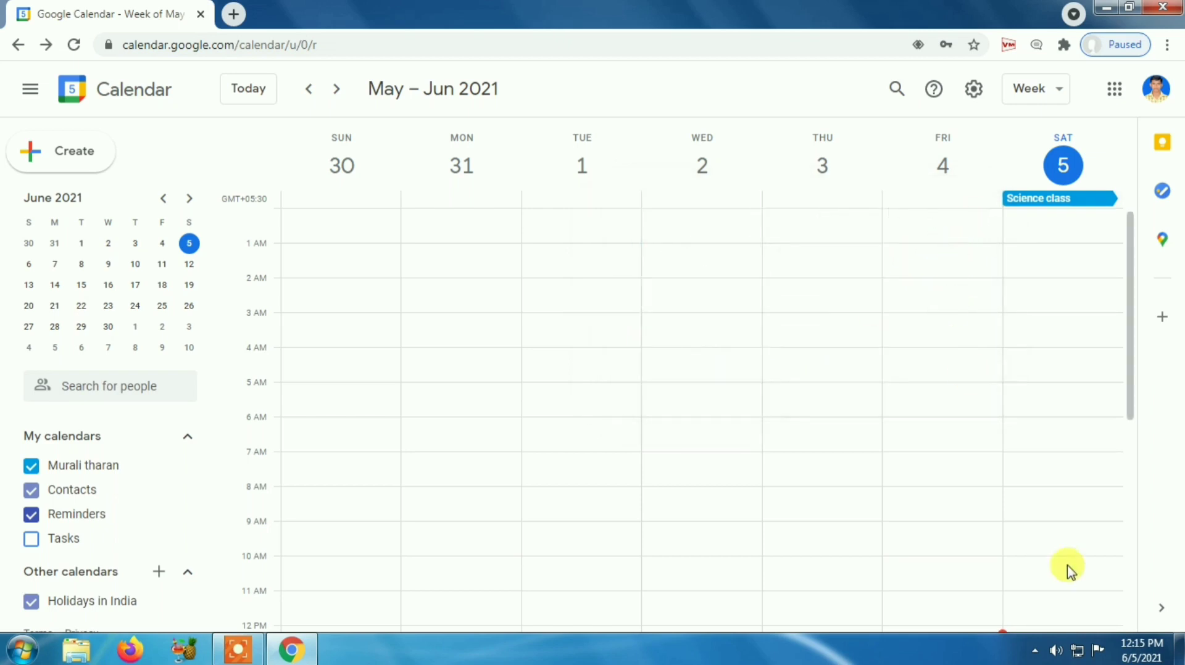
pyautogui.click(1161, 608)
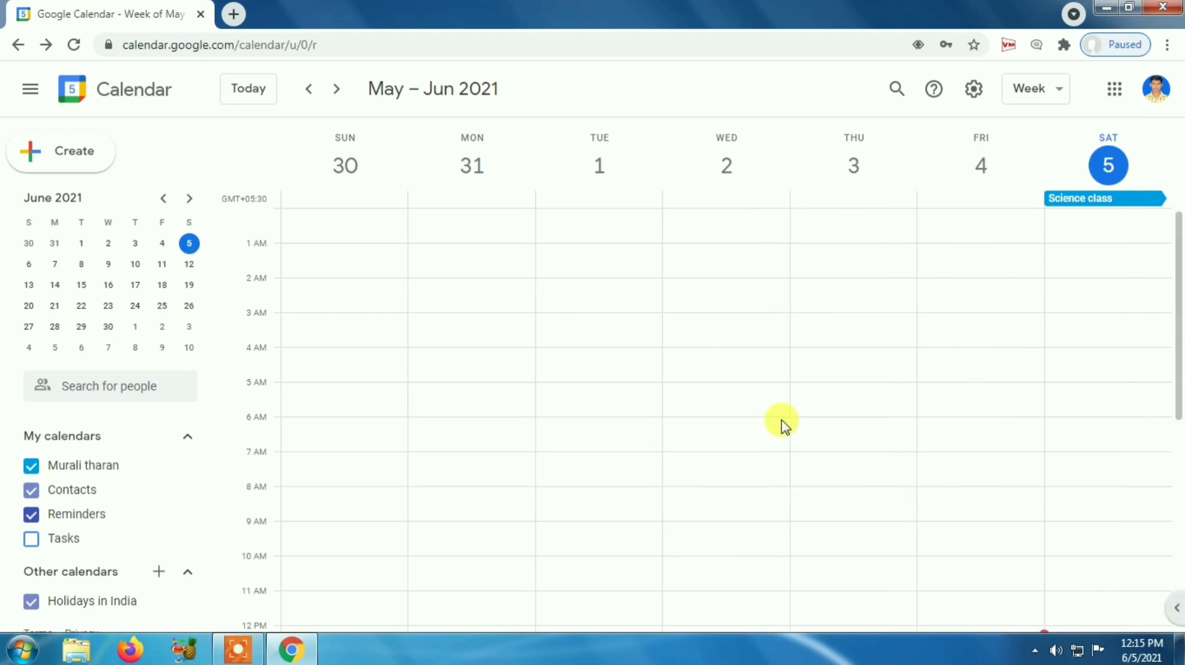